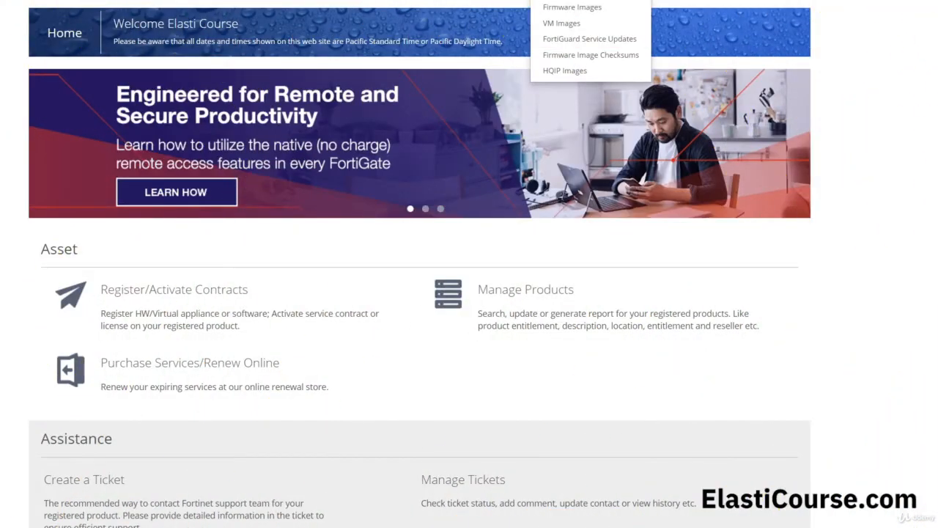
Choose VM Images from the Fortinet Support Portal's Download menu.
click(586, 25)
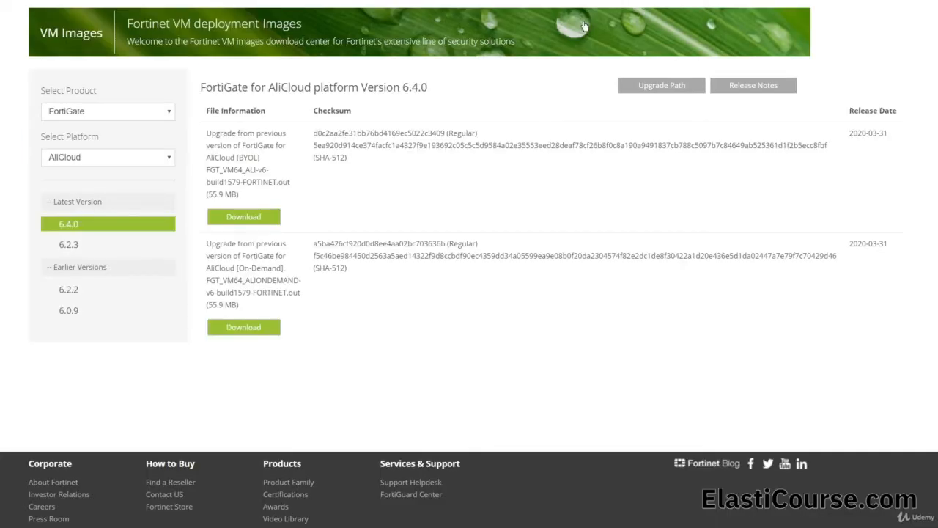
Select the KVM platform and download the FortiGate 6.4.0 new-deployment image FGT_VM64_KVM-v6-build1579.
click(127, 157)
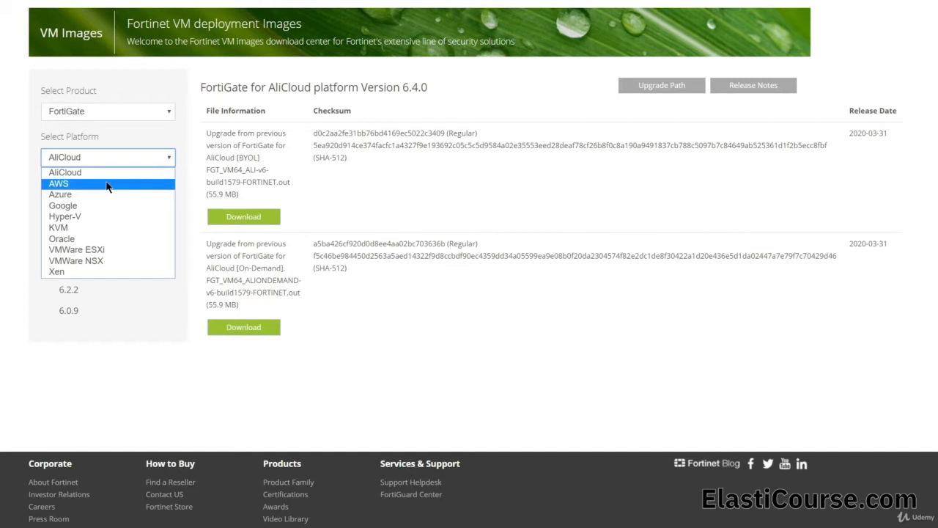
click(92, 228)
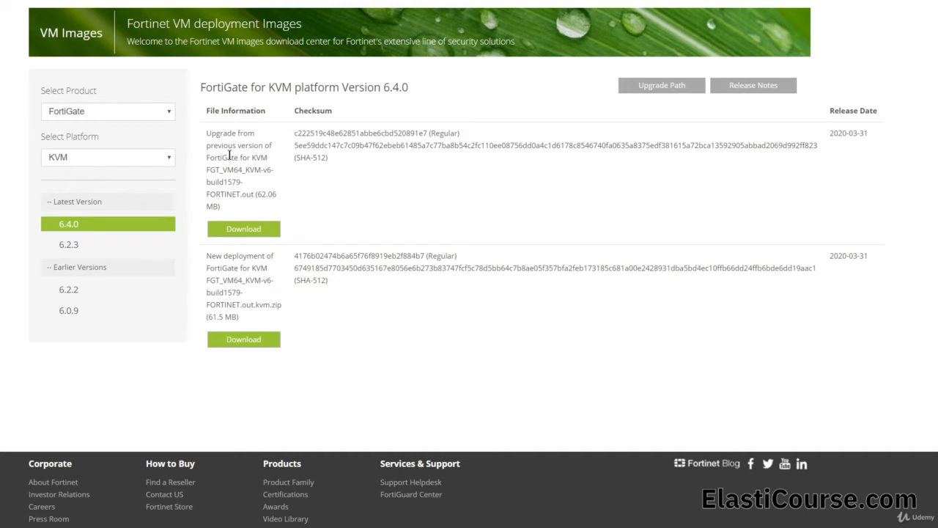
click(247, 352)
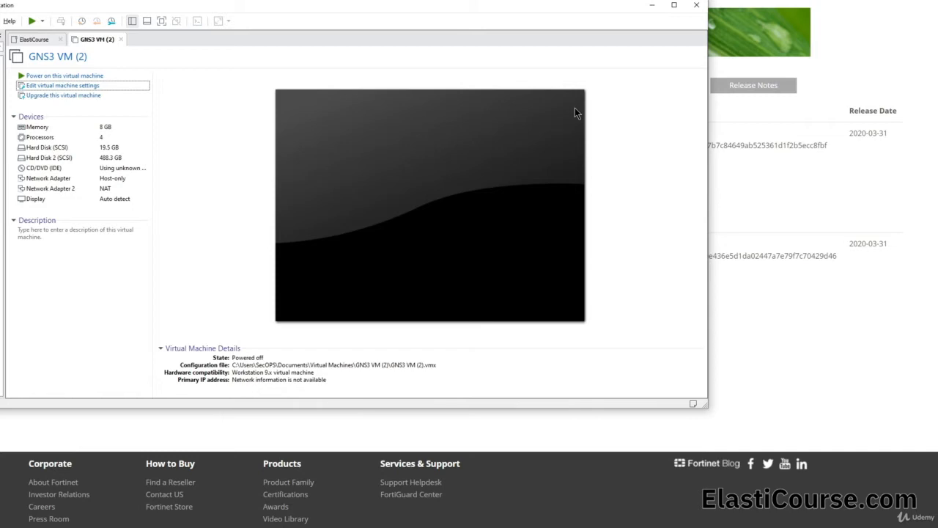
Turn on Virtualize Intel VT-x/EPT or AMD-V/RVI in the GNS3 VM's processor settings.
click(68, 90)
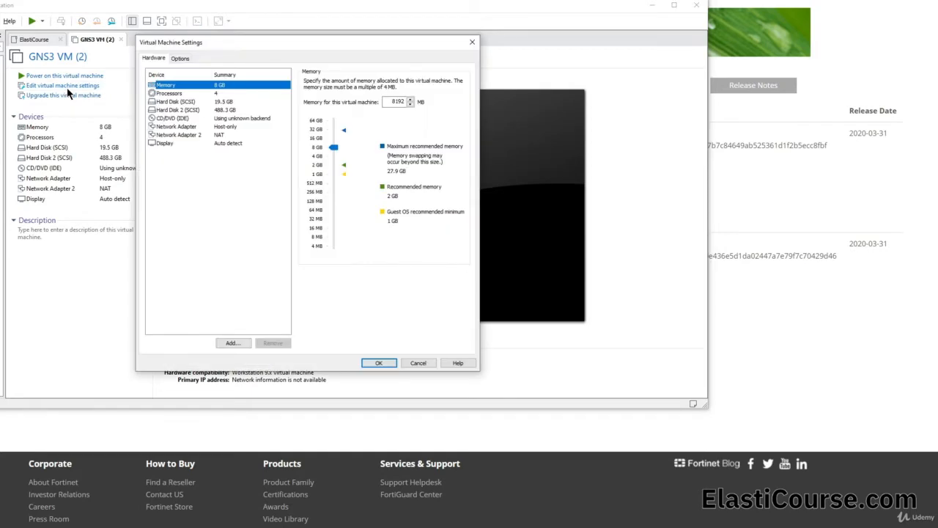
click(199, 94)
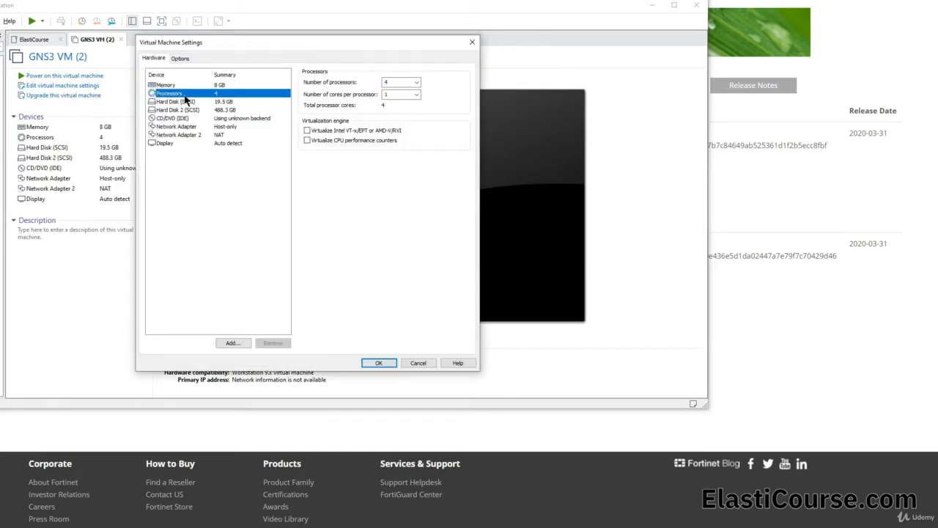
click(353, 136)
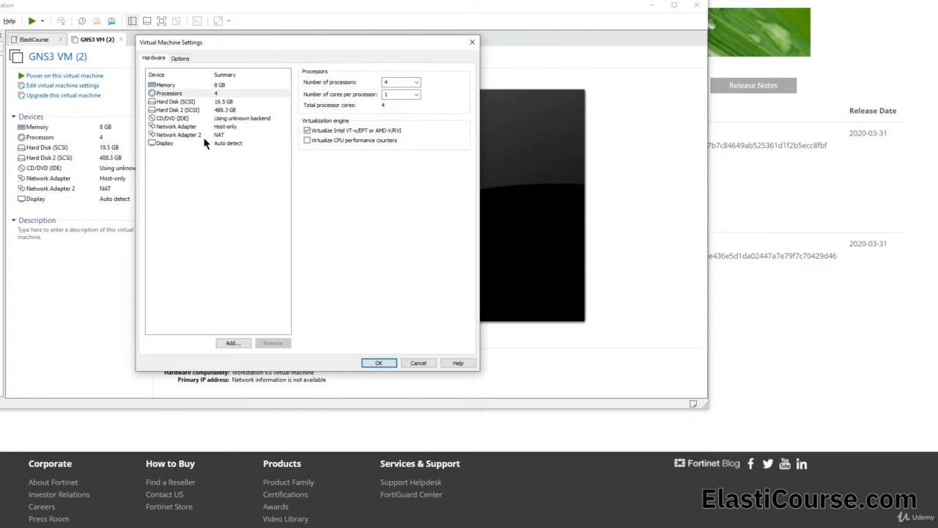
Add Network Adapter 3 set to Bridged (Automatic) and save the GNS3 VM settings.
click(233, 342)
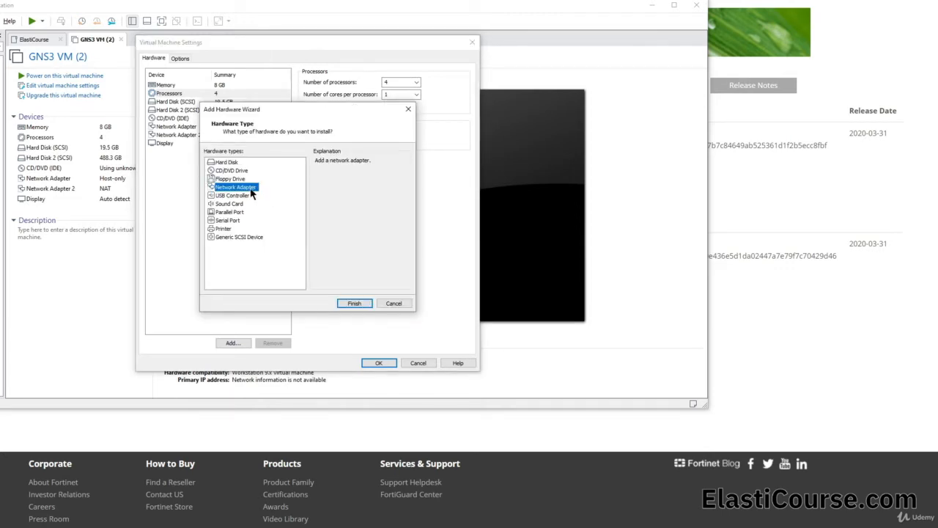
click(356, 303)
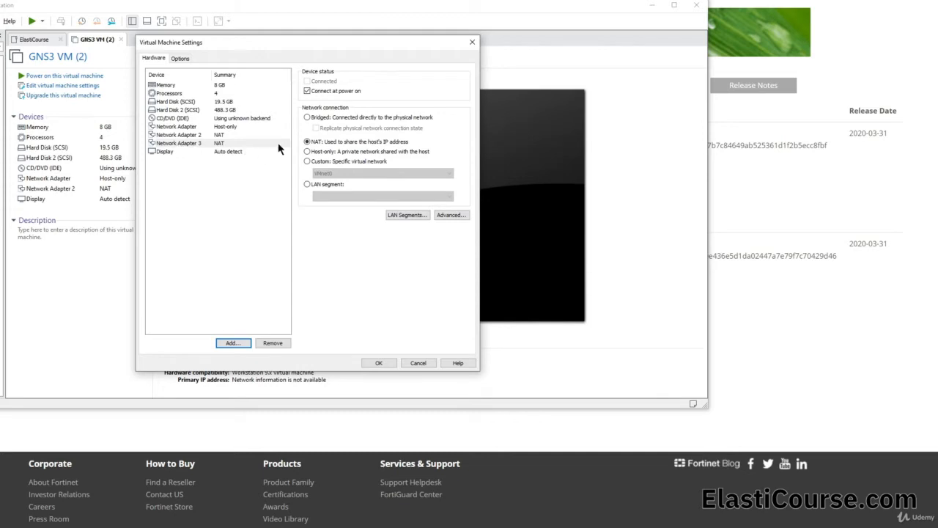
click(308, 118)
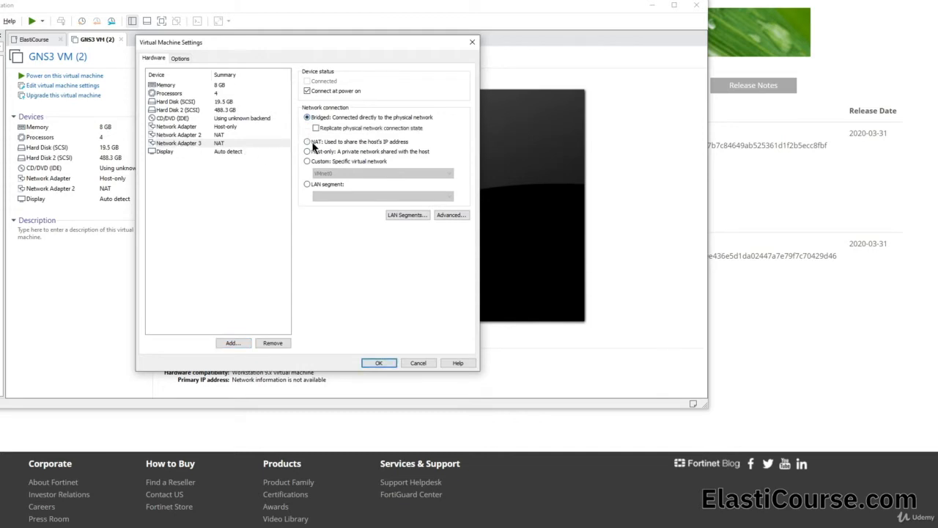
click(378, 362)
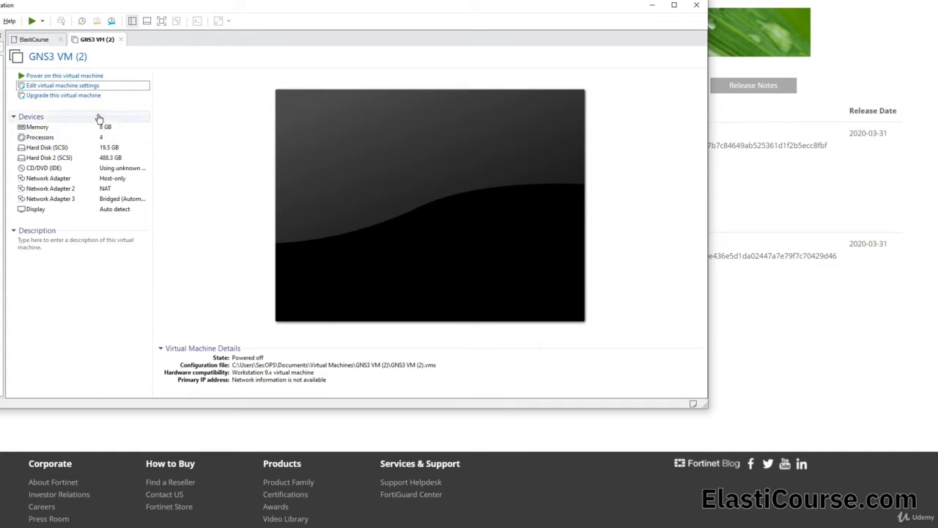
Power on the GNS3 VM in VMware Workstation.
click(99, 77)
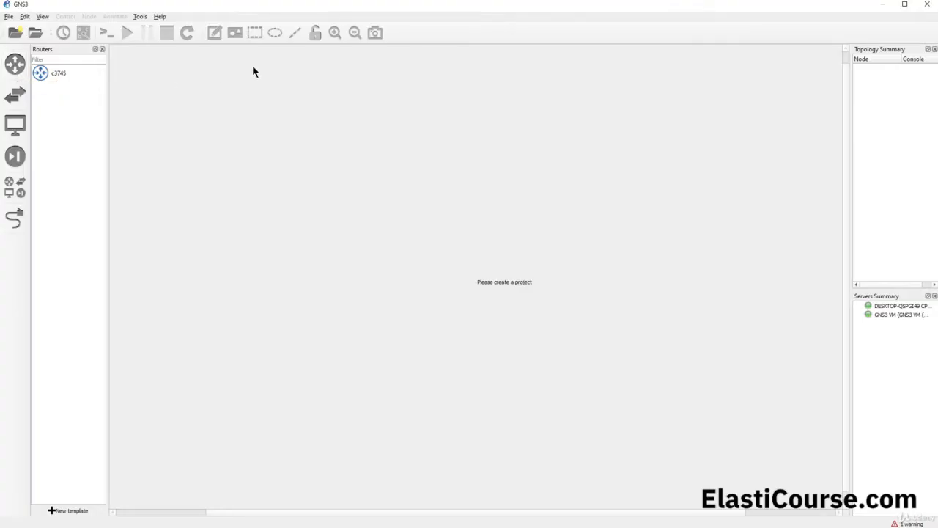
Check the switch templates and the still-empty security devices list, heading toward preferences.
click(21, 99)
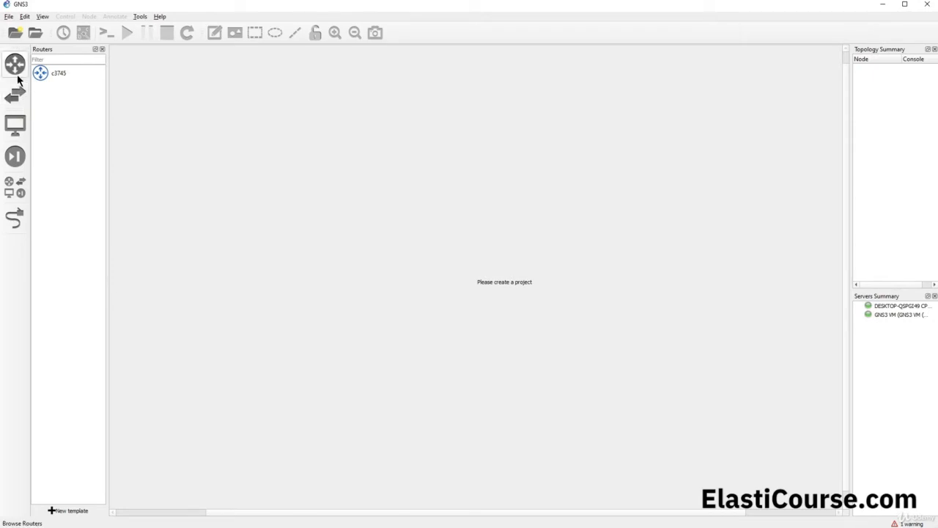
click(20, 163)
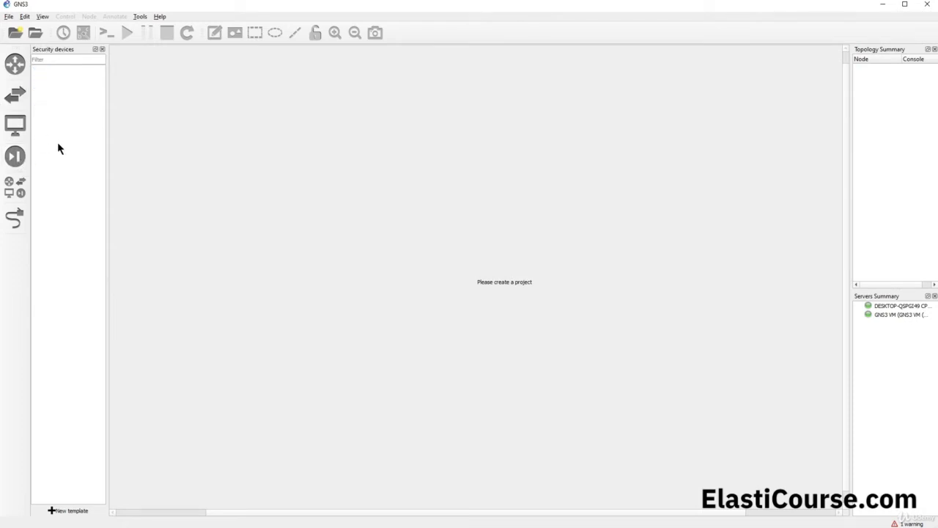
click(23, 16)
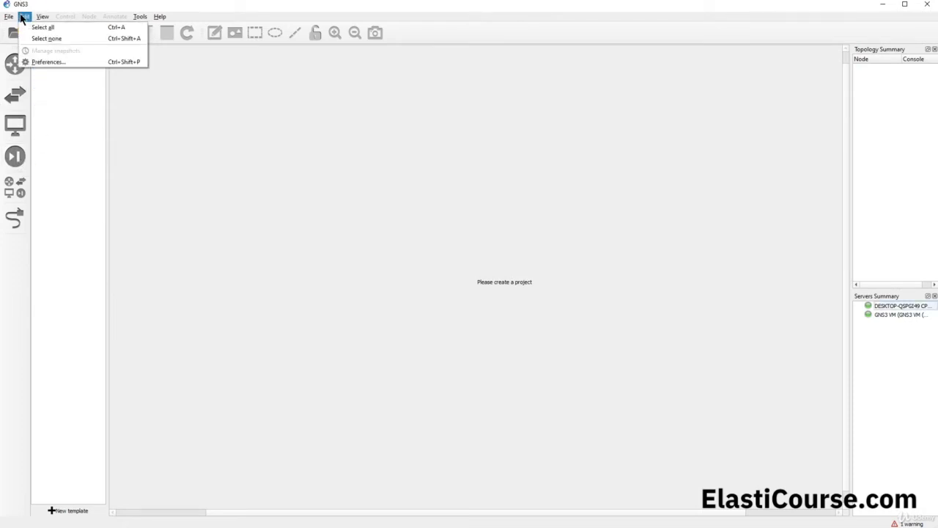
Start a new Qemu VM template from Preferences, set to run on the GNS3 VM.
click(41, 61)
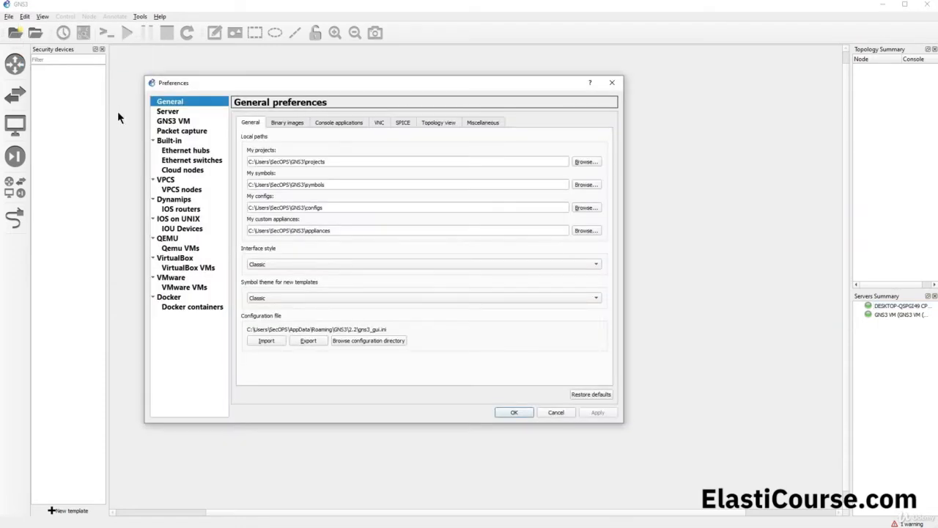
click(181, 248)
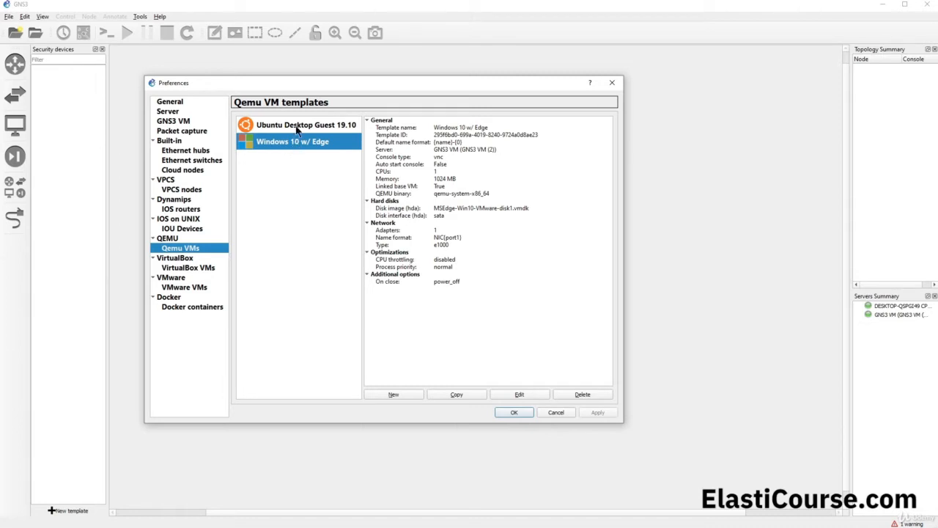
click(403, 393)
click(295, 221)
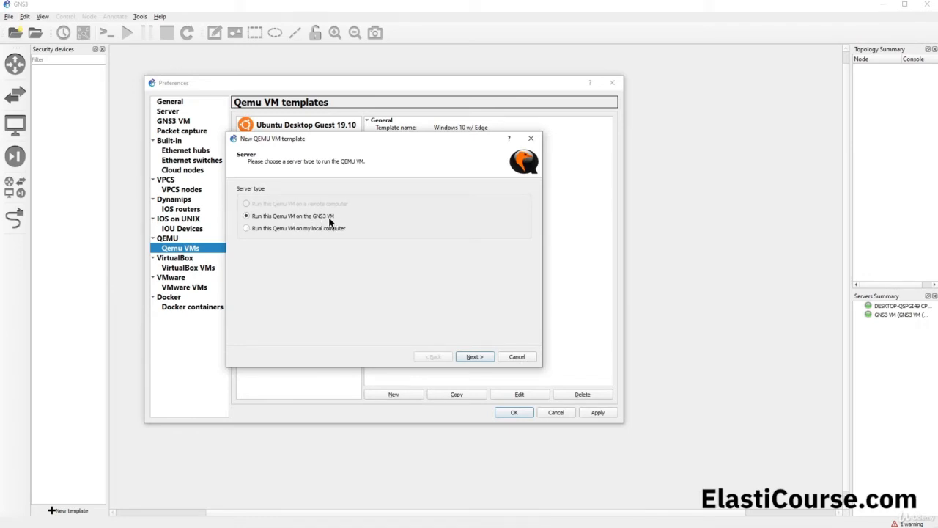
Name the template Fortigate and give it 1024 MB of RAM.
click(477, 357)
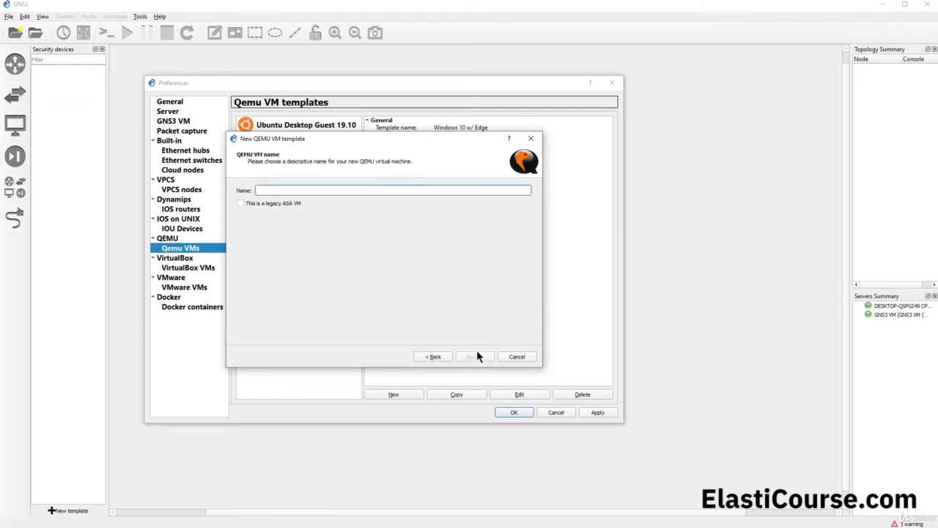
text(Fortigate)
click(473, 357)
text(1024)
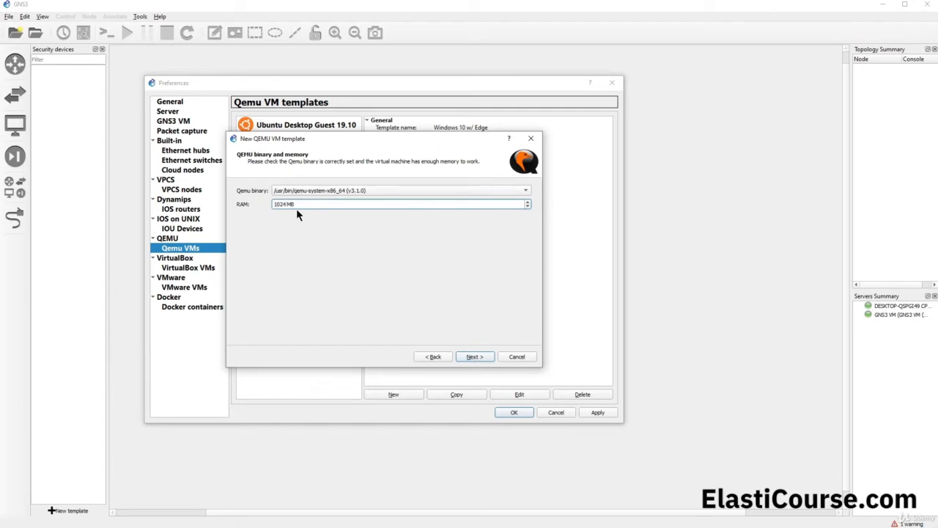
Pass the console step and select fortios.qcow2 as the new disk image.
click(472, 358)
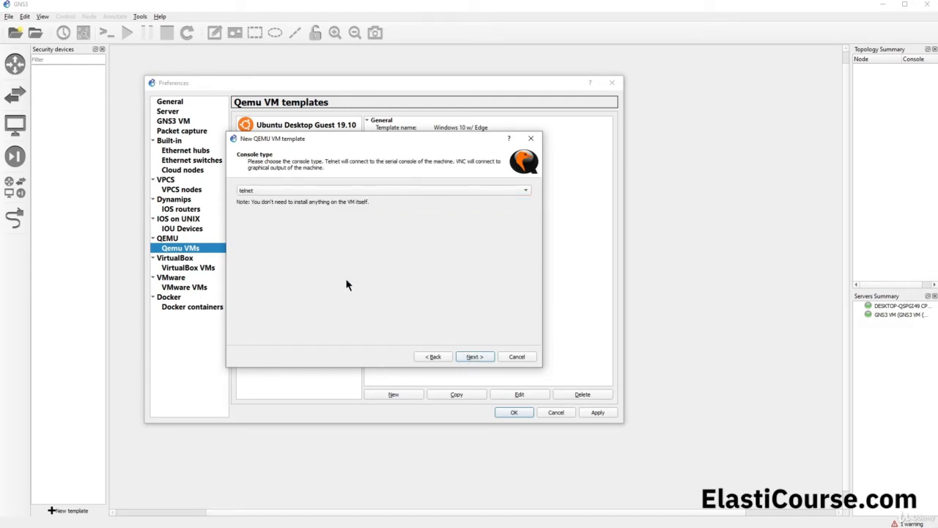
click(475, 358)
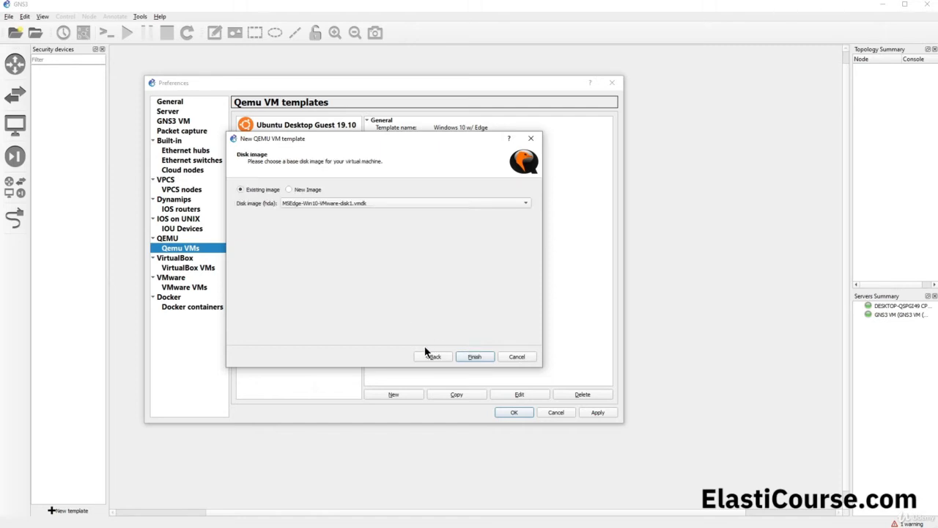
click(290, 190)
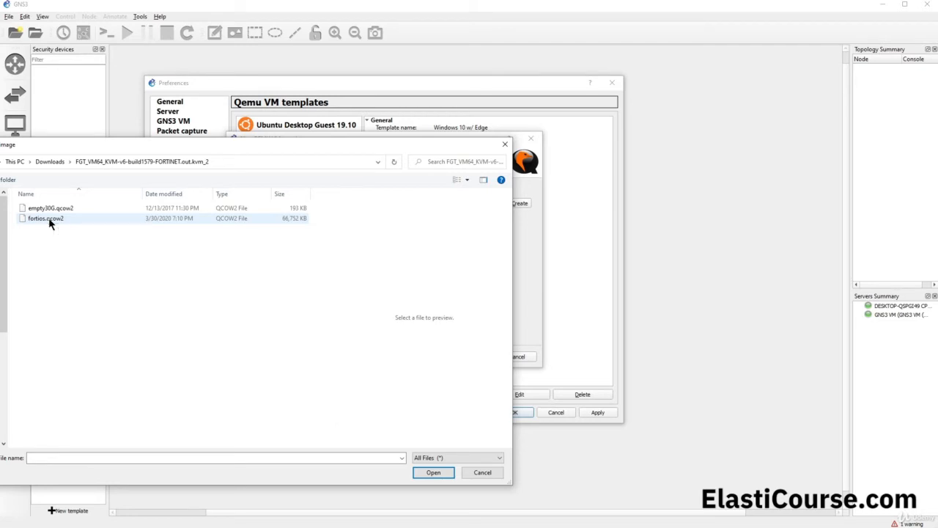
double_click(49, 219)
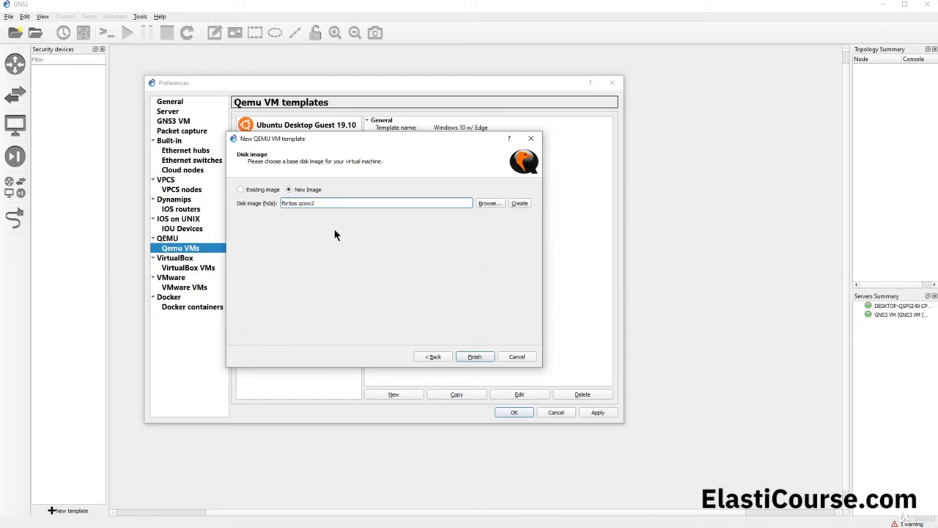
Finish the Fortigate template and open it for editing.
click(475, 357)
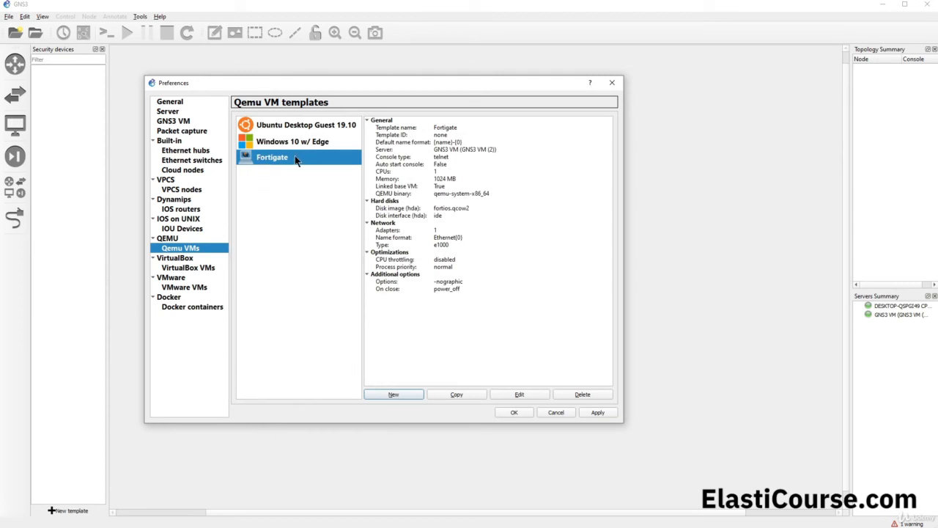
click(533, 395)
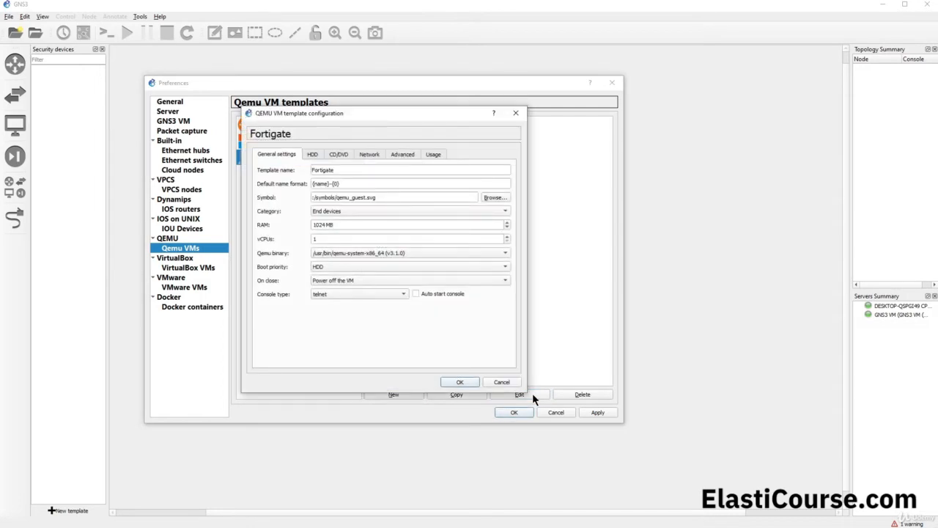
Set category to Security devices and the symbol to the custom Fortinet-Logo.wine.svg.
click(348, 212)
click(345, 224)
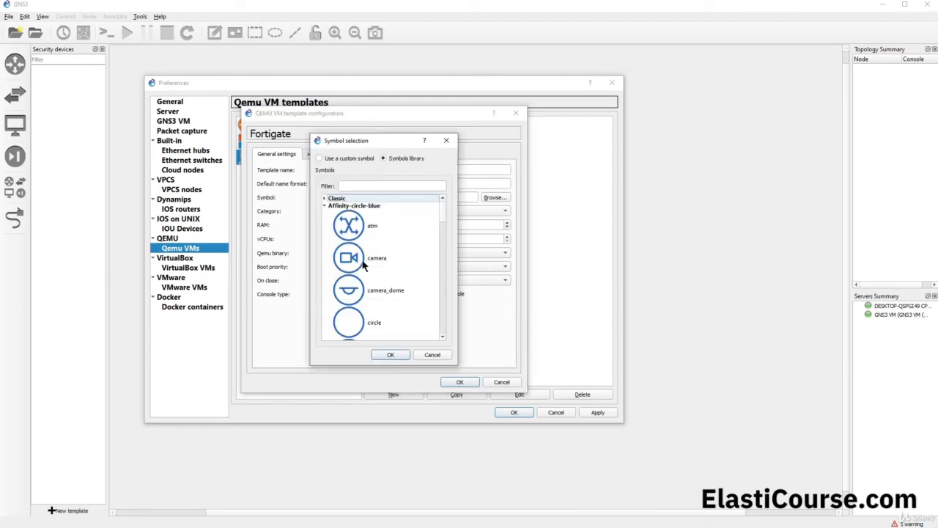
scroll(341, 223, down, 2)
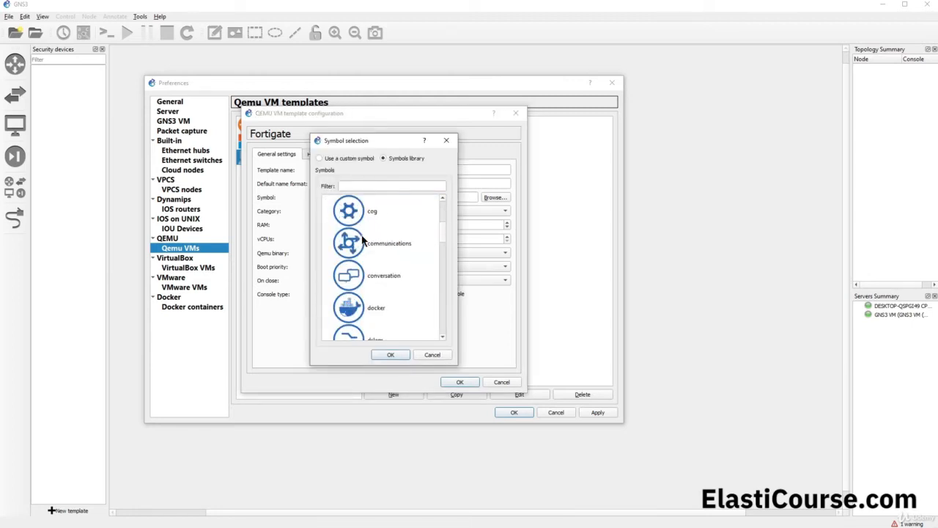
scroll(378, 228, down, 4)
scroll(377, 228, down, 5)
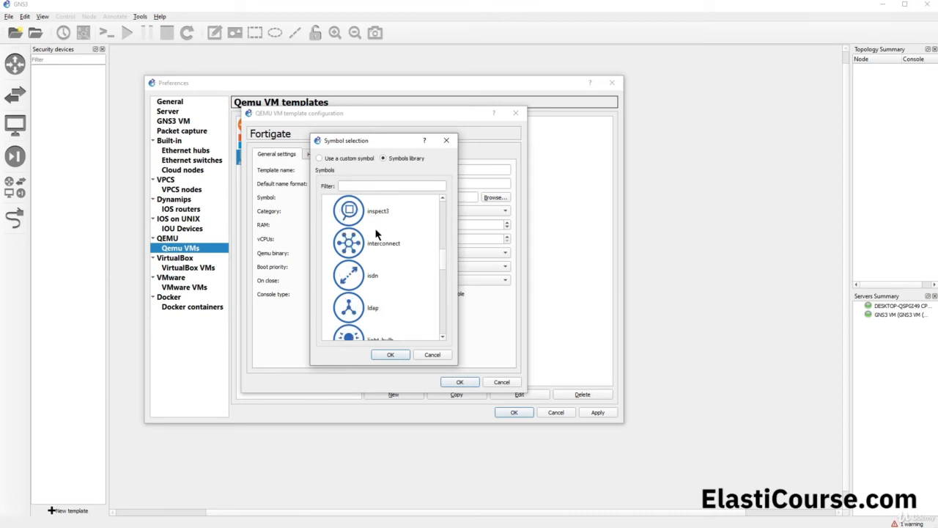
click(365, 187)
text(f)
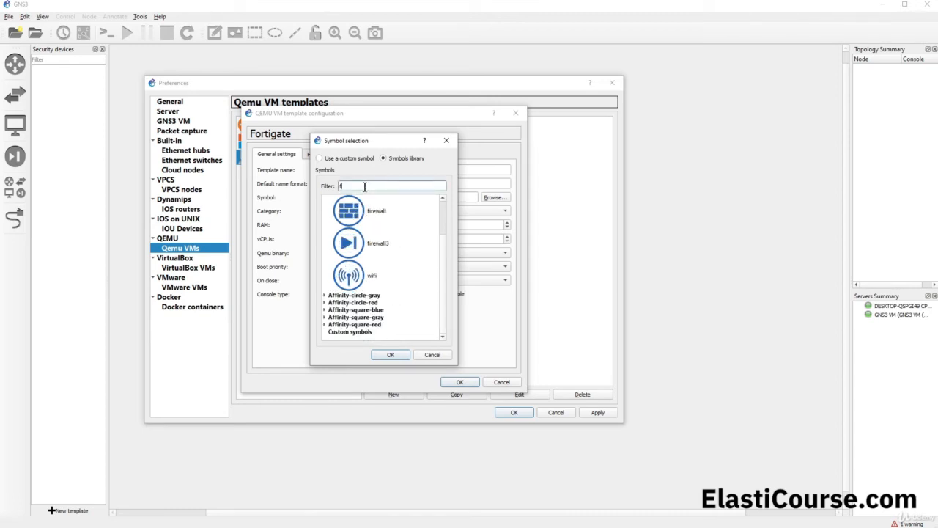
click(387, 211)
click(387, 241)
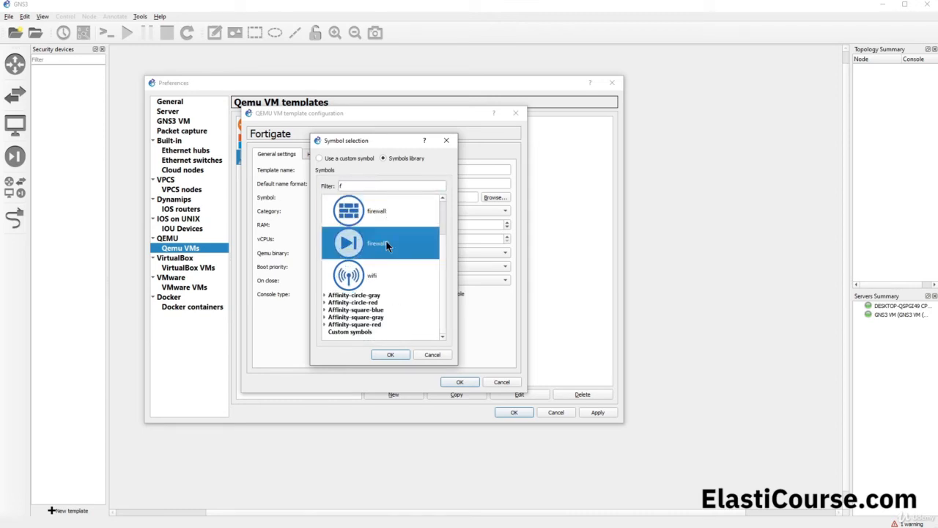
click(350, 158)
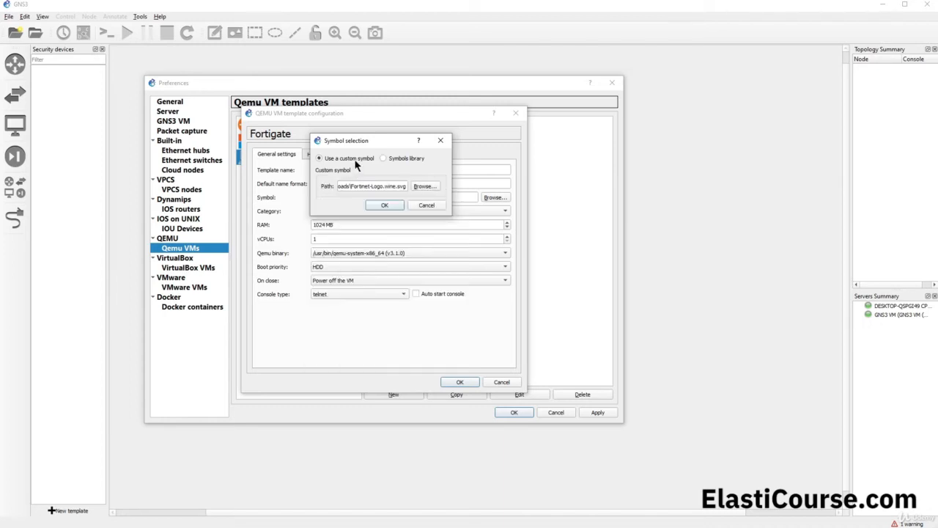
click(387, 205)
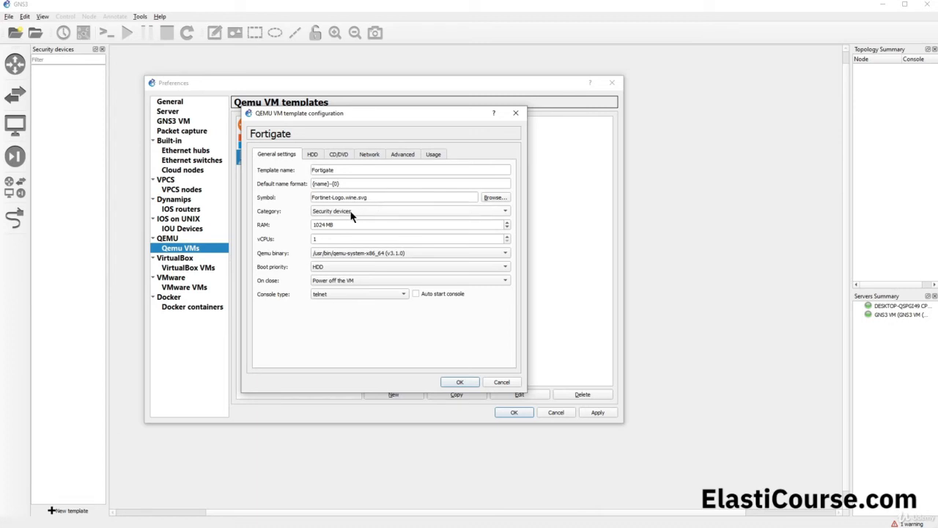
Set empty30G.qcow2 as the Fortigate template's HDB disk image, then bring up its network settings.
click(312, 156)
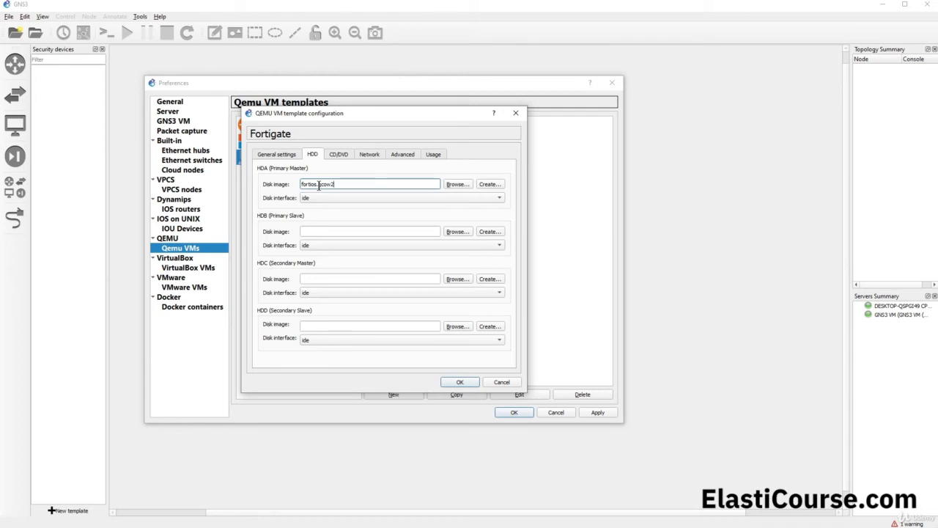
click(329, 235)
text(empty30G.qcow2)
click(369, 154)
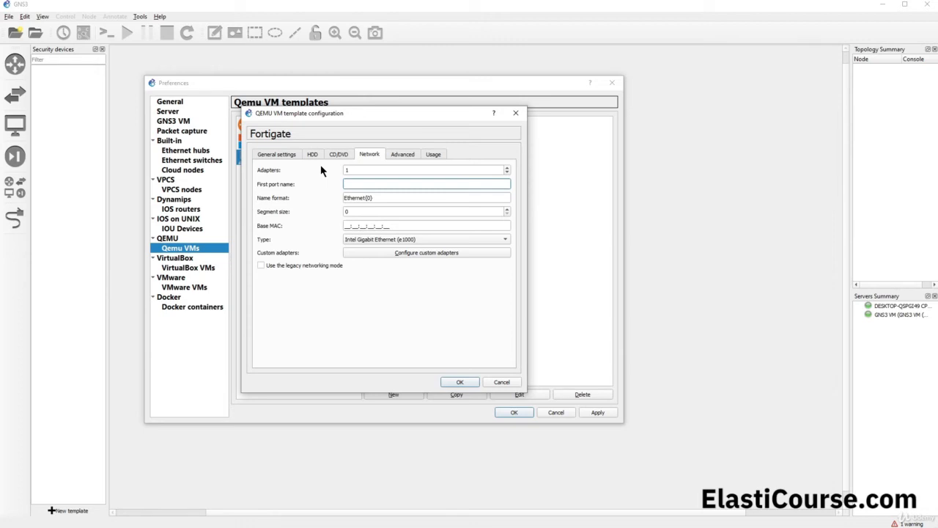
Give the Fortigate template 4 adapters with name format port{port1} and save the configuration.
click(507, 167)
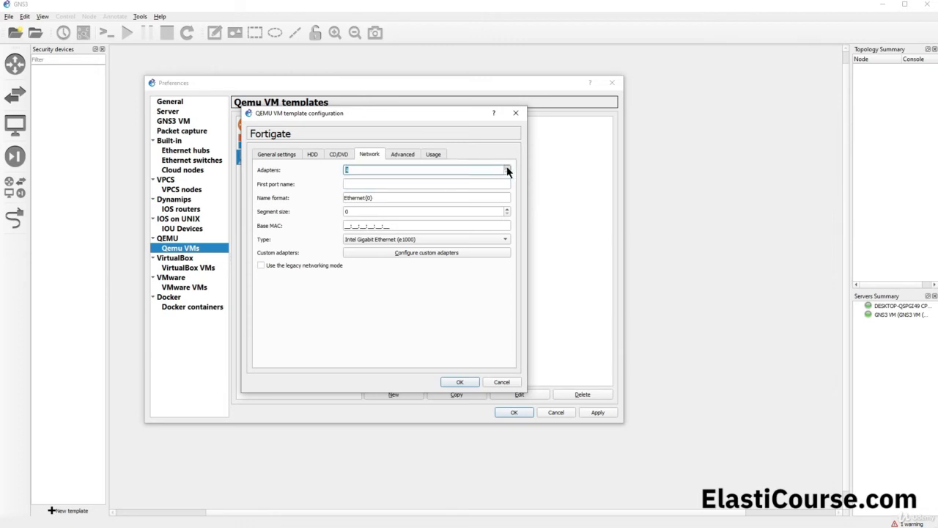
text(4)
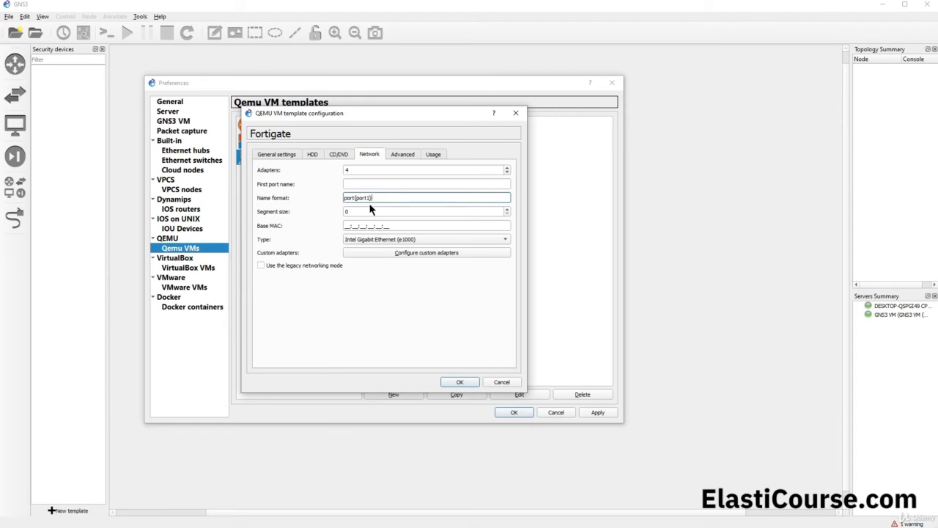
click(462, 381)
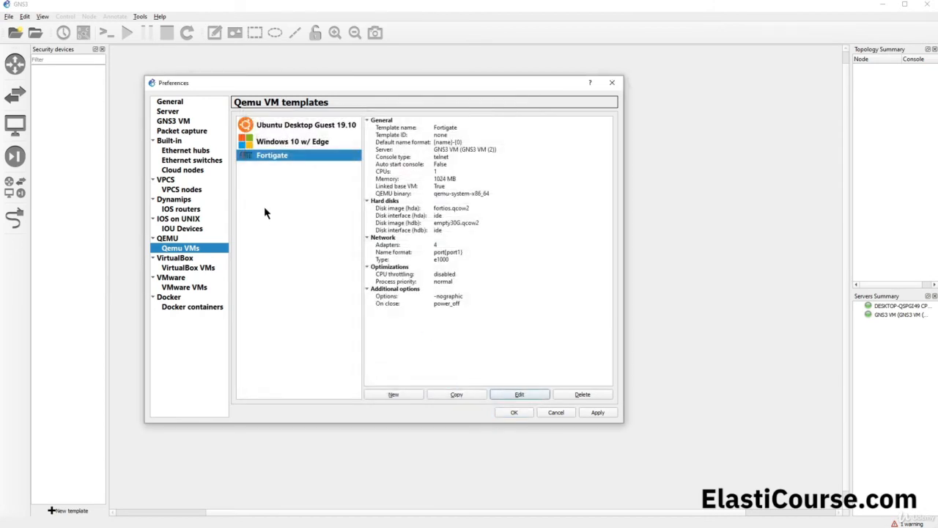
Close Preferences, create a new project, place a Fortigate-1 node at the canvas centre, and start it.
click(525, 415)
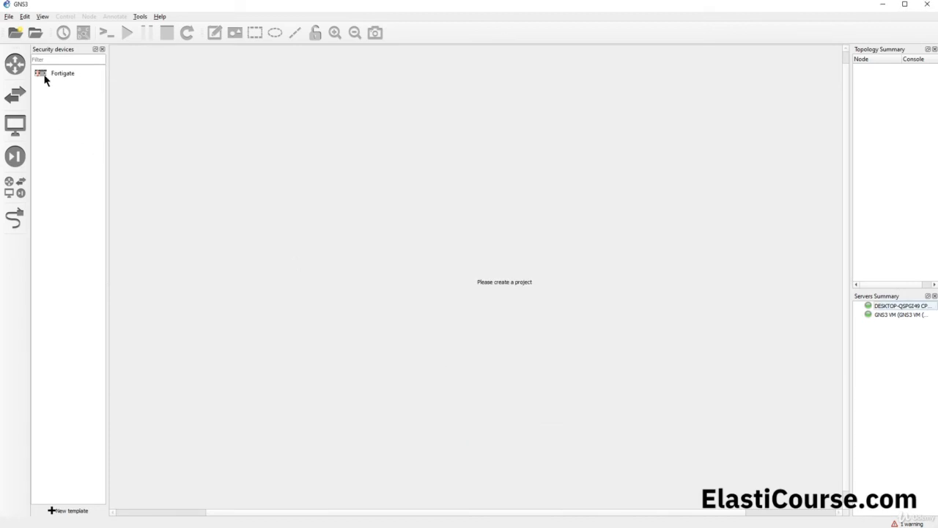
click(530, 336)
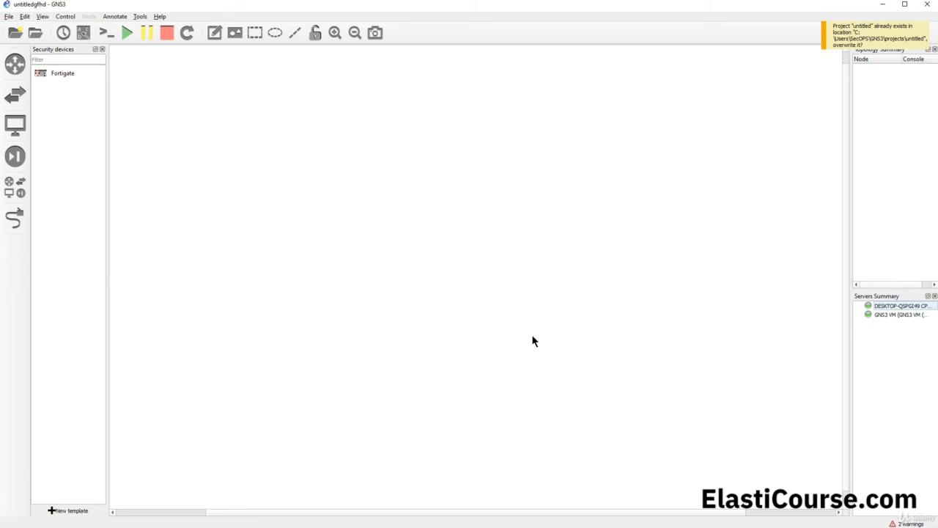
drag(50, 72, 371, 247)
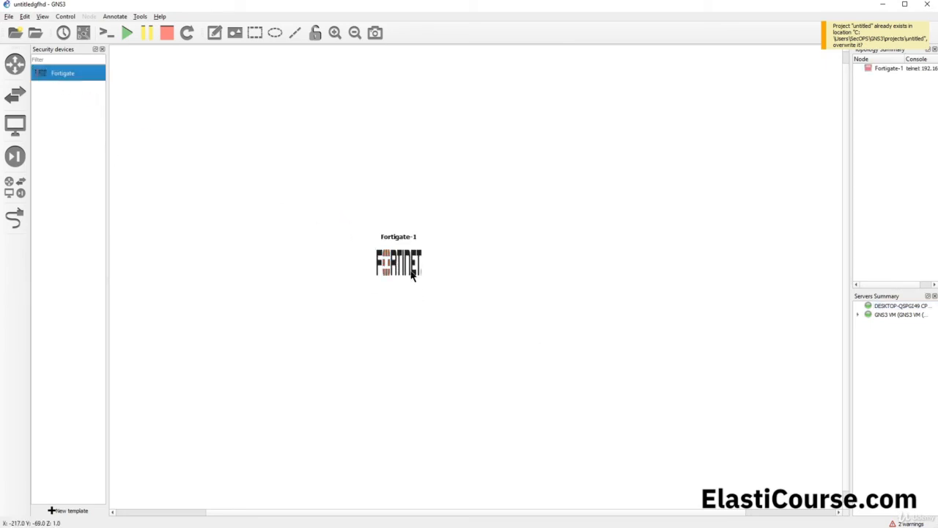
mouse_move(411, 273)
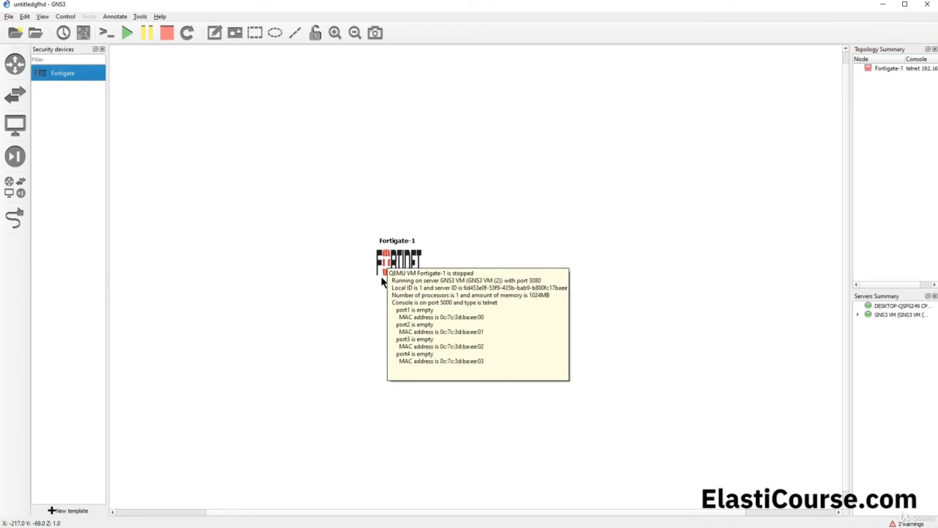
right_click(411, 273)
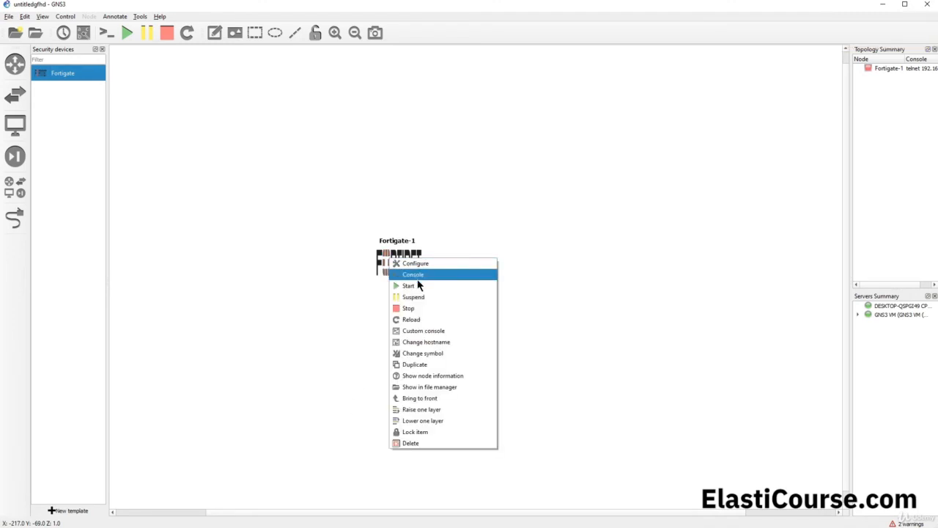
click(419, 289)
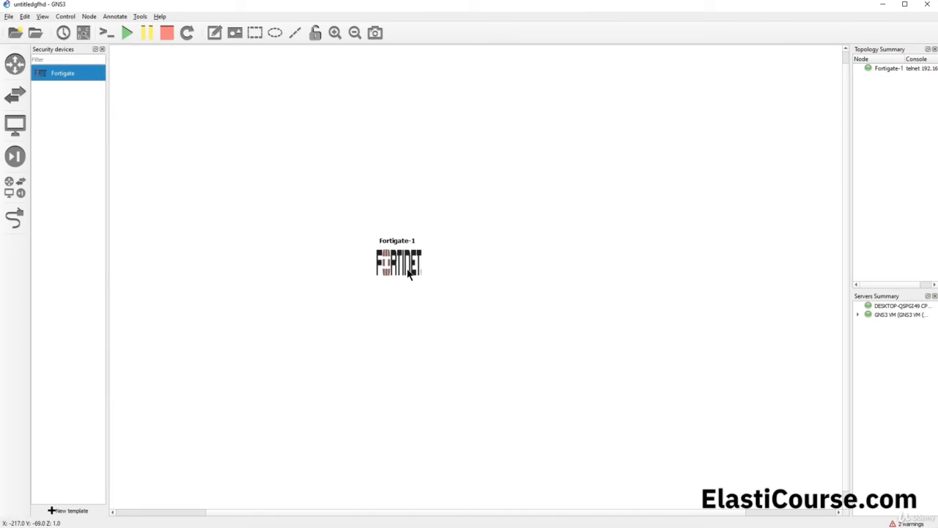
In Fortigate-1's console, log in as admin with the blank default password, then return to GNS3.
double_click(409, 275)
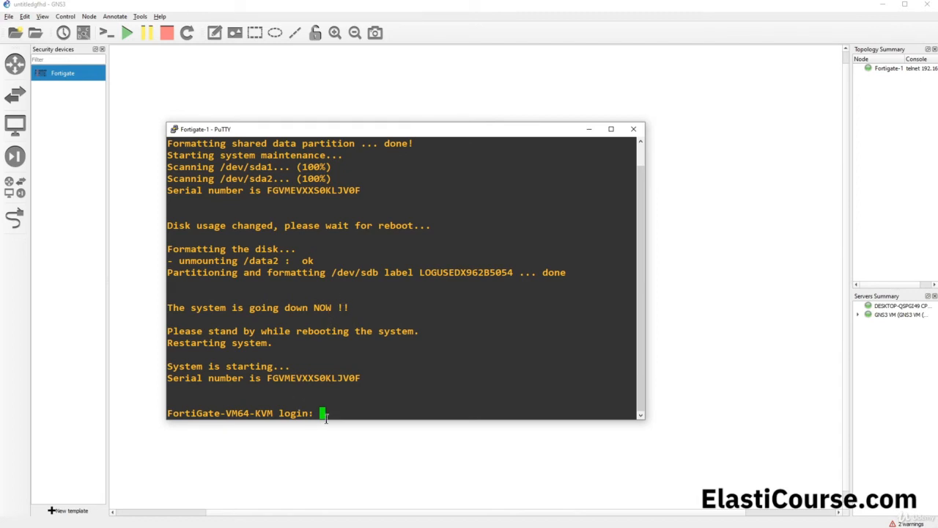
text(admin)
key(Return)
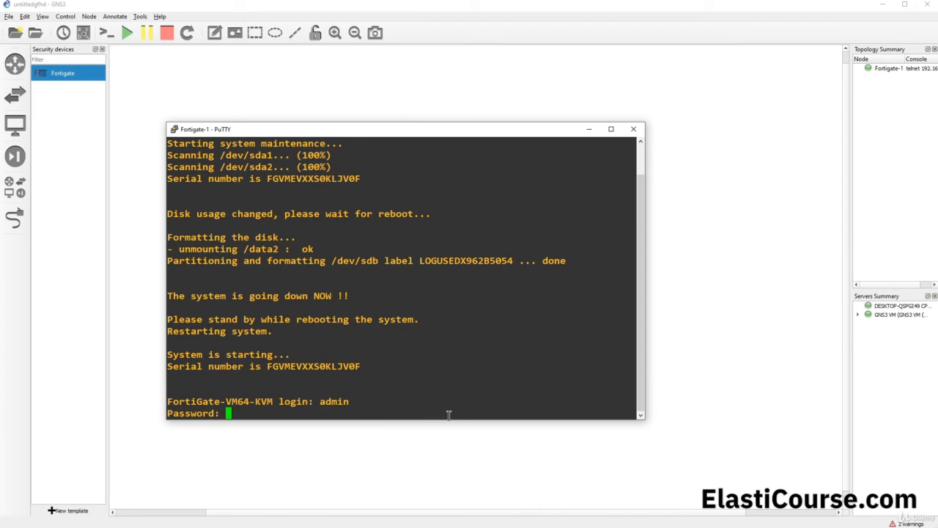
key(Return)
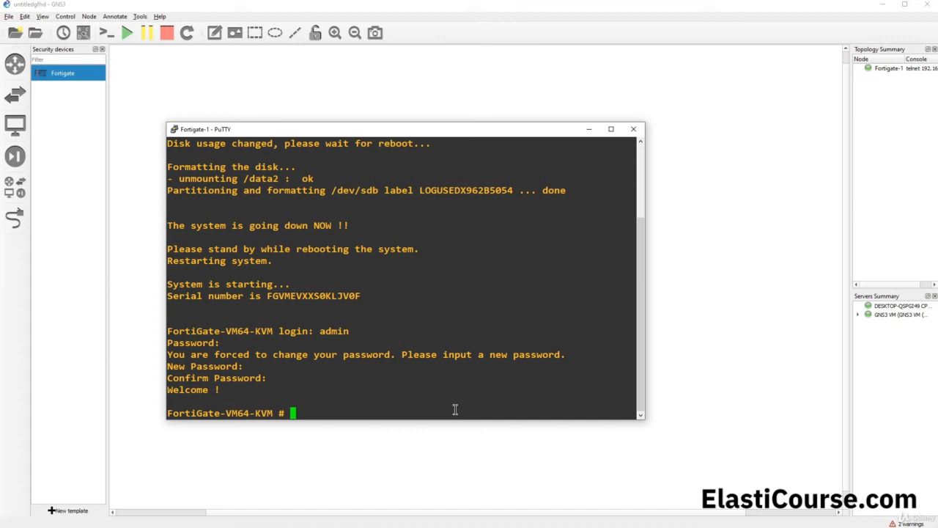
click(222, 9)
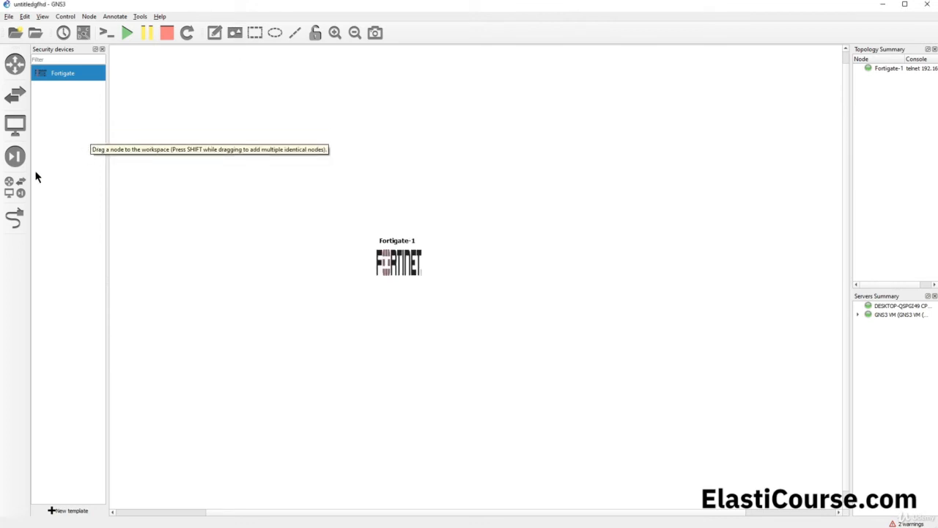
Add a Cloud1 node running on the GNS3 VM server, positioned above Fortigate-1.
click(21, 195)
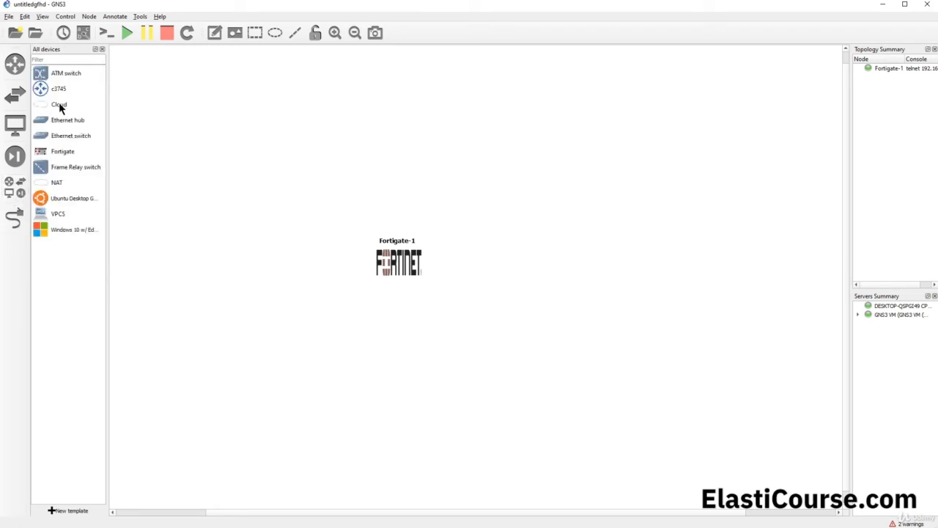
drag(59, 104, 401, 119)
click(485, 281)
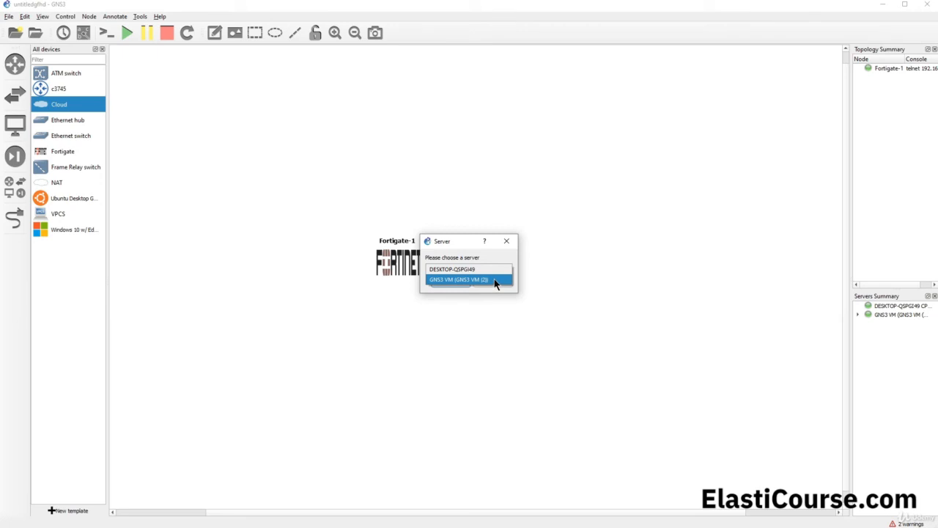
click(484, 283)
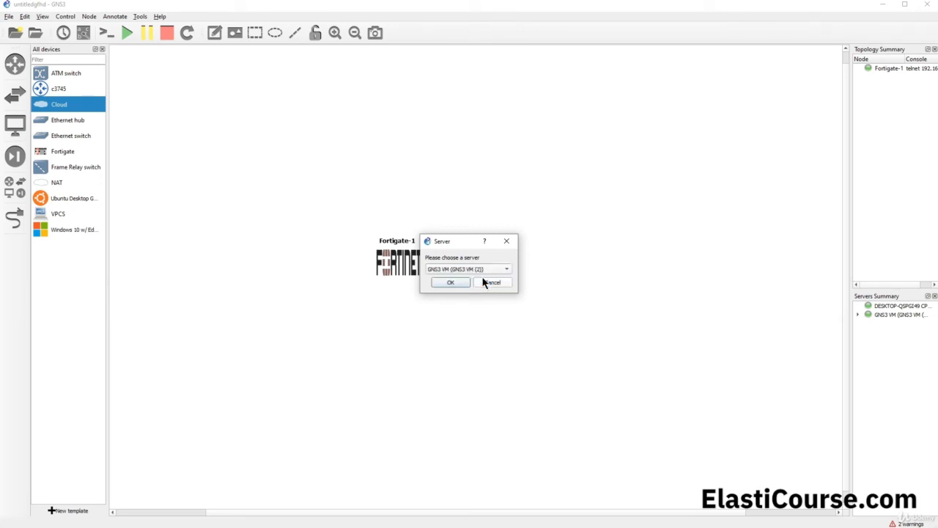
click(450, 282)
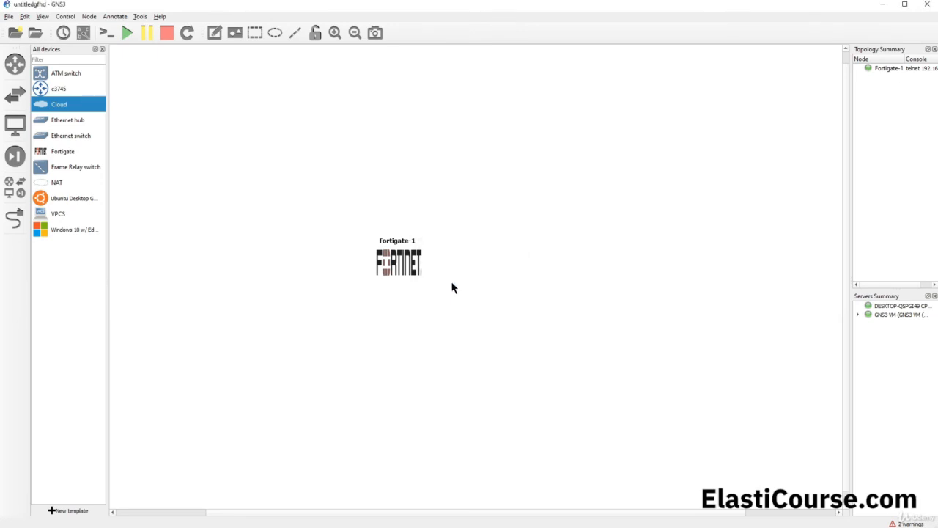
drag(435, 135, 392, 160)
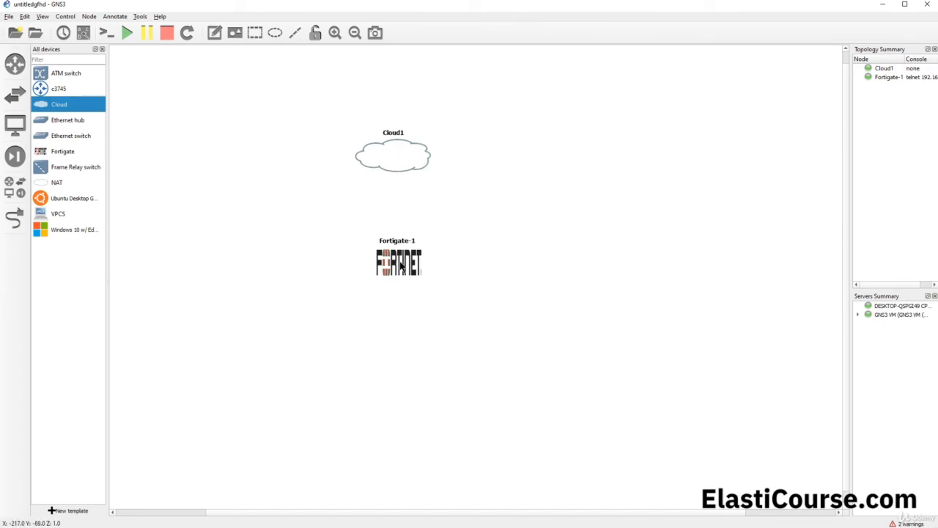
Start a link from Fortigate-1's port1 toward Cloud1's interfaces.
mouse_move(400, 267)
click(14, 219)
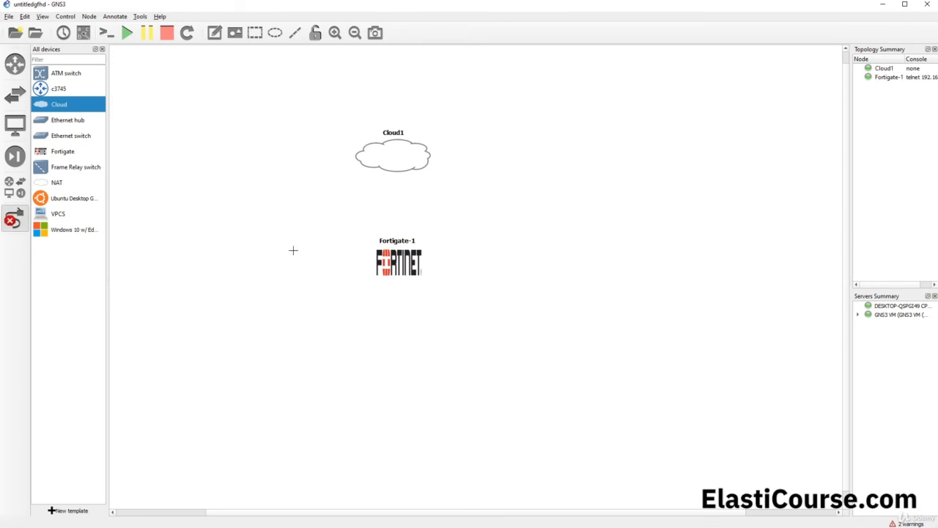
click(391, 257)
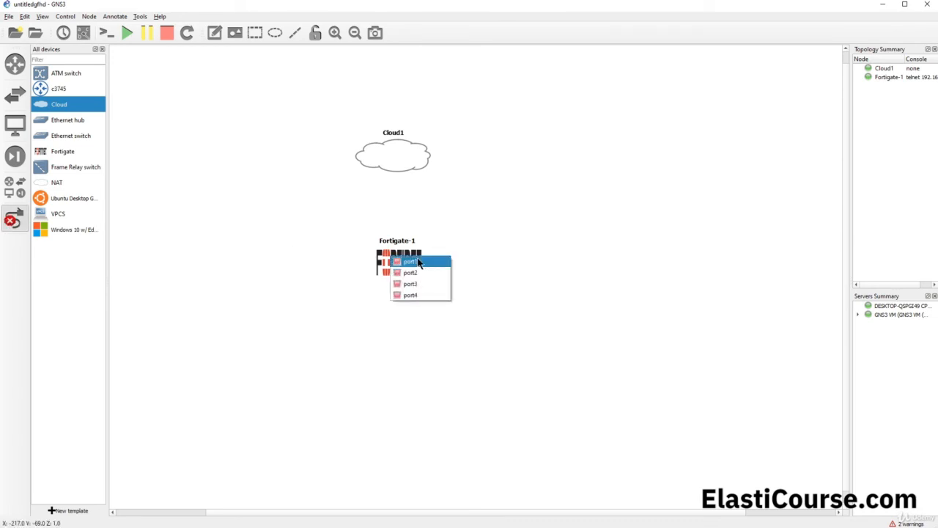
click(416, 263)
click(401, 164)
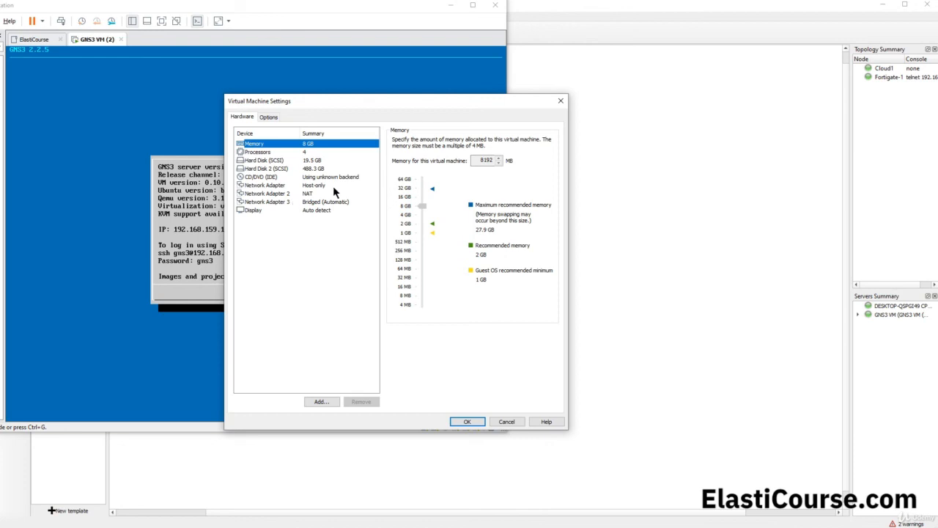
click(600, 29)
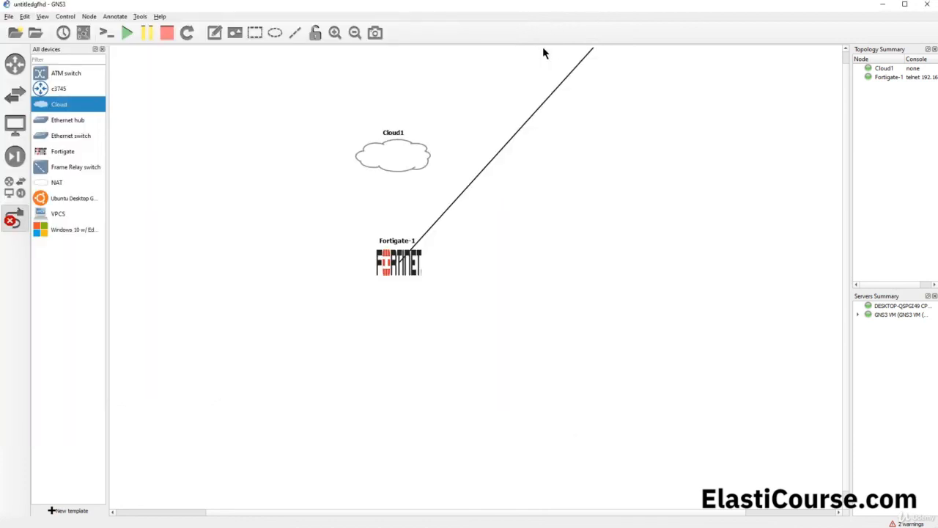
Finish the link on Cloud1's eth2 and stop adding links.
click(395, 152)
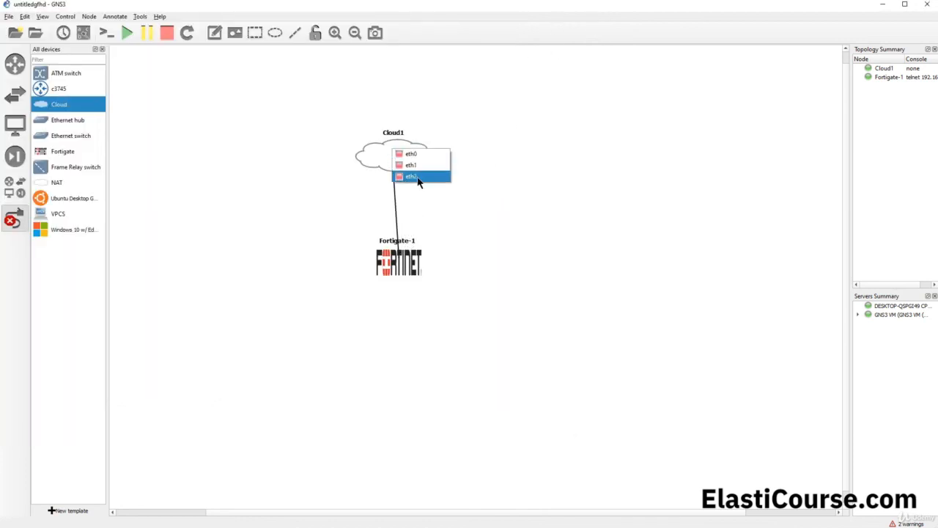
click(416, 177)
key(Escape)
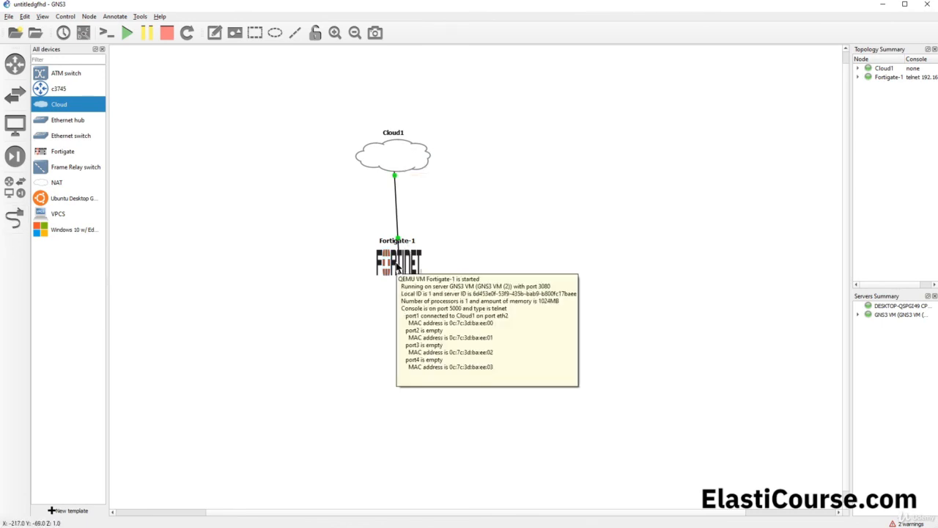
Run 'get system interface' in the Fortigate-1 console and select port1's IP 192.168.1.121.
key(alt+Tab)
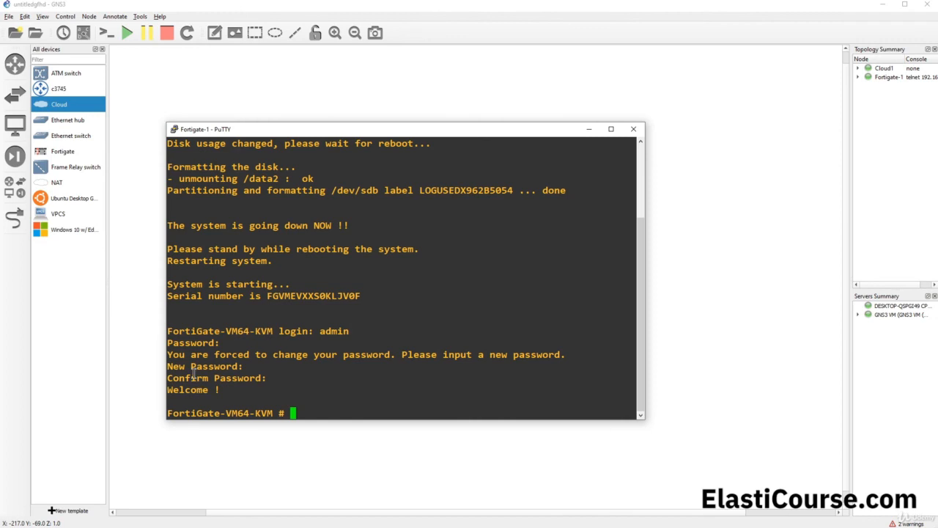
text(get system interface)
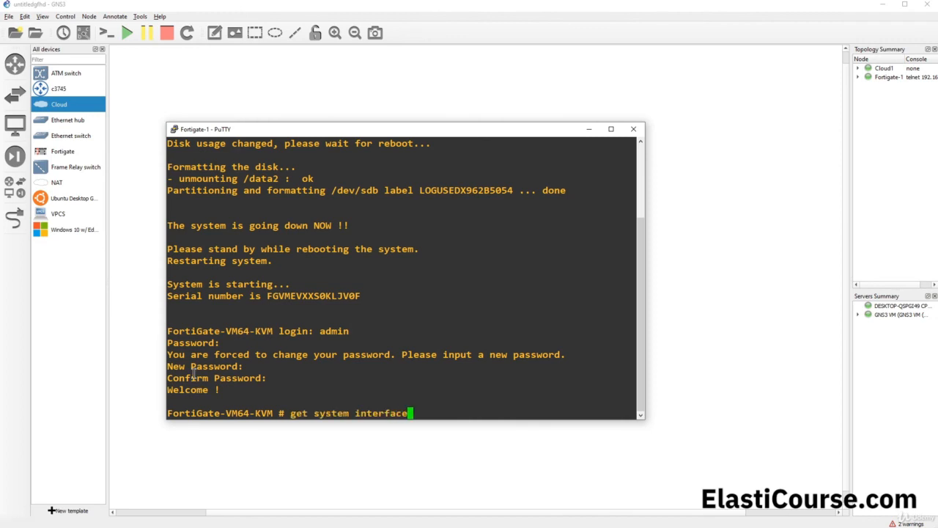
key(Return)
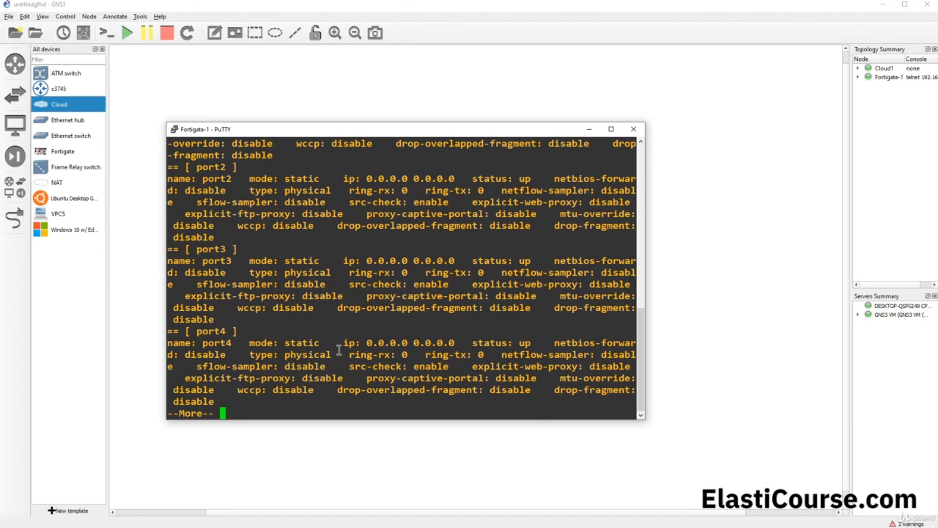
scroll(338, 349, up, 4)
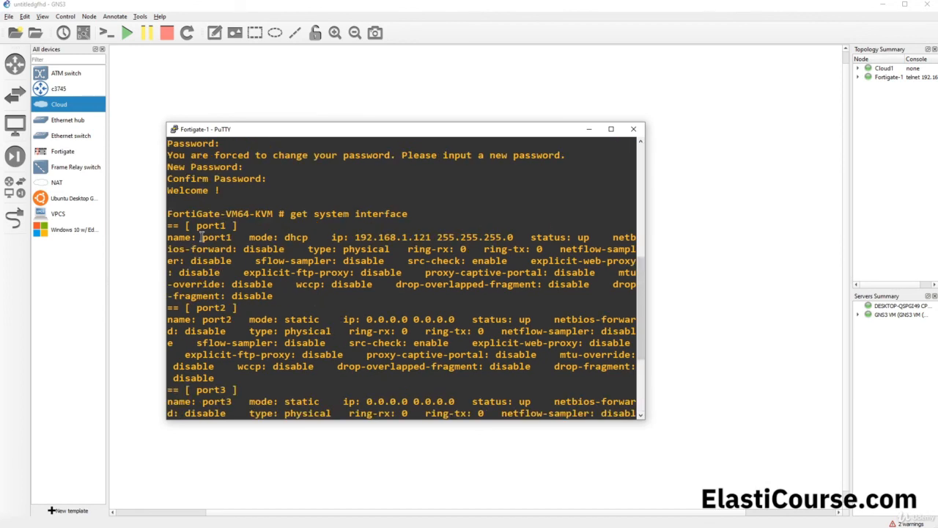
drag(355, 233, 430, 233)
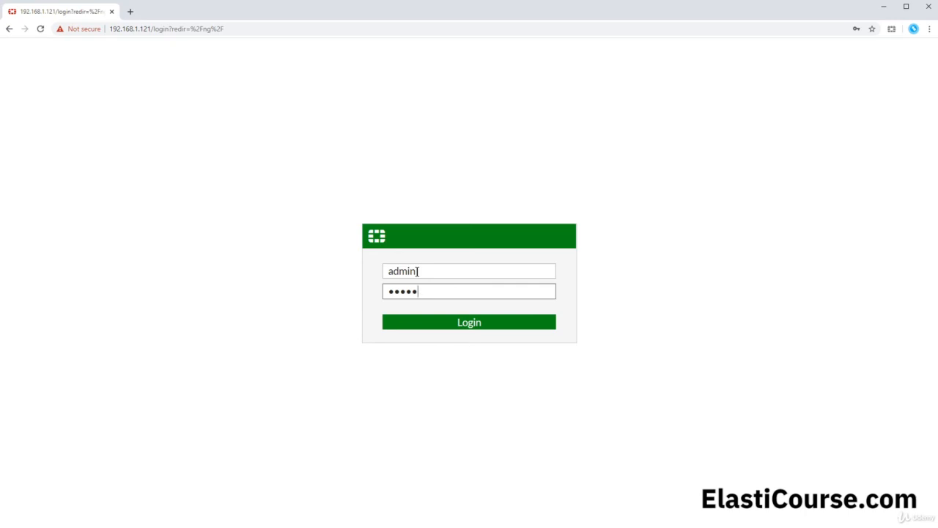
Submit the admin login on the FortiGate web page at 192.168.1.121.
key(Return)
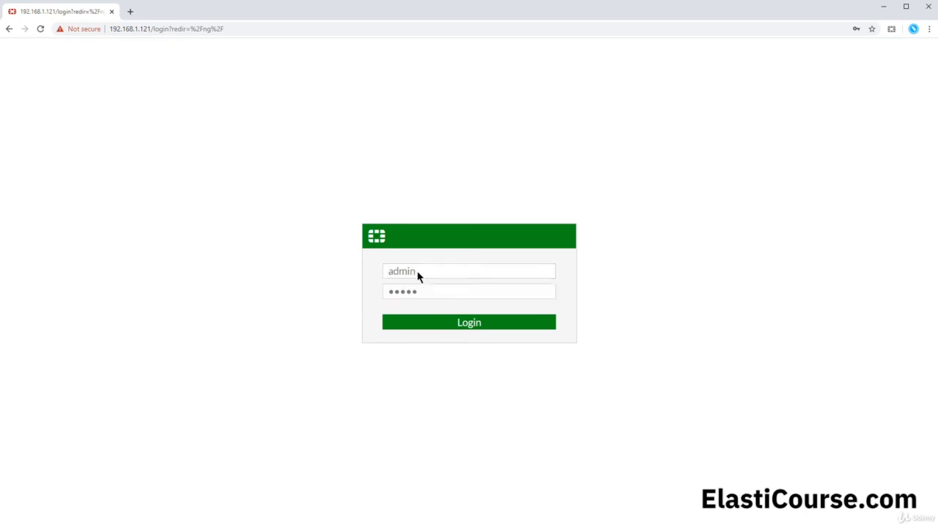